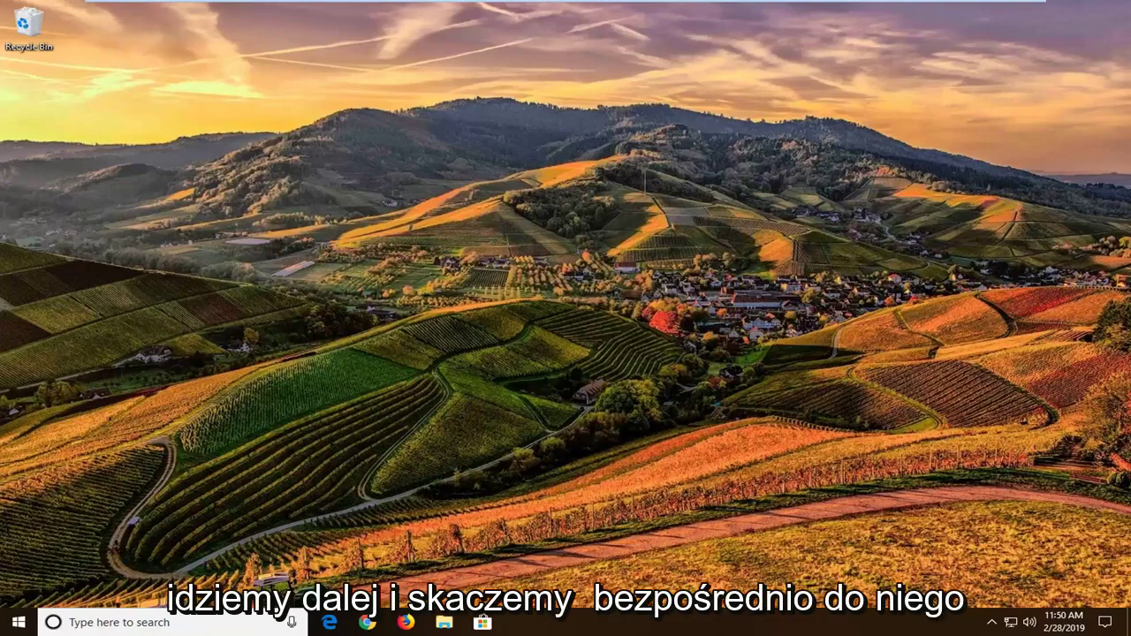
Open the Windows Start menu from the taskbar.
left_click(17, 623)
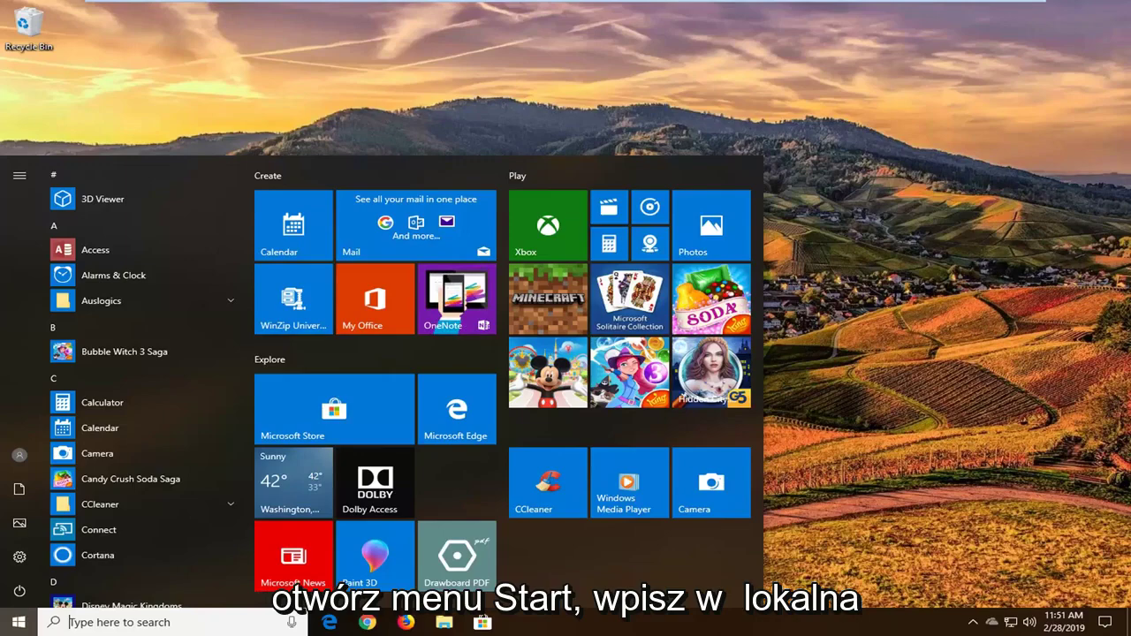
Search for 'local group policy' and launch the Edit group policy result.
type("local")
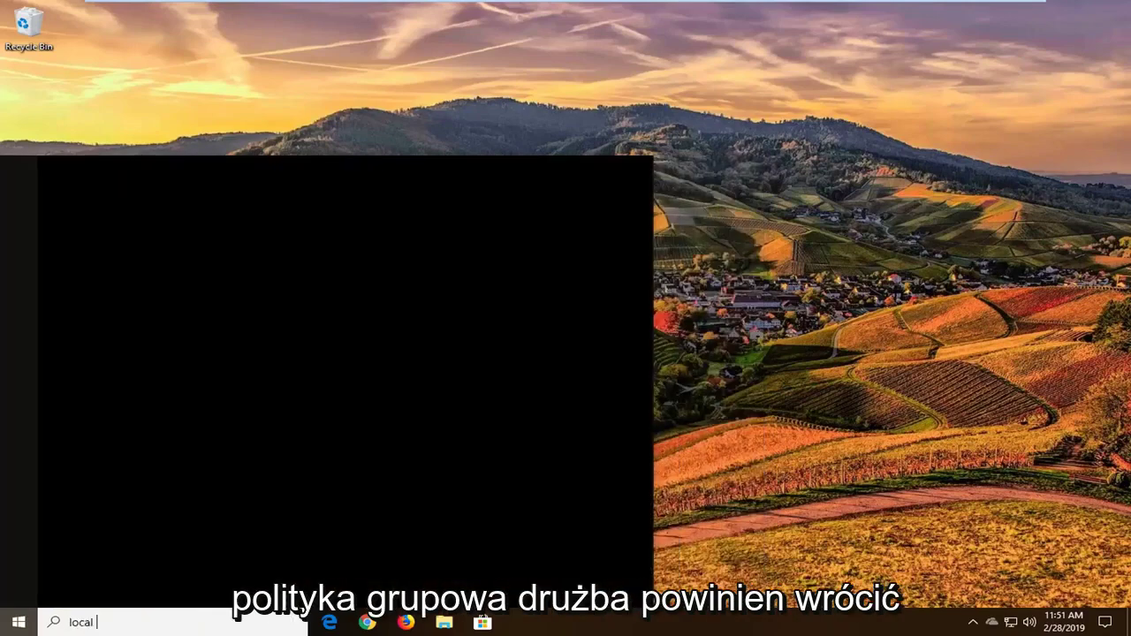
type(" group p")
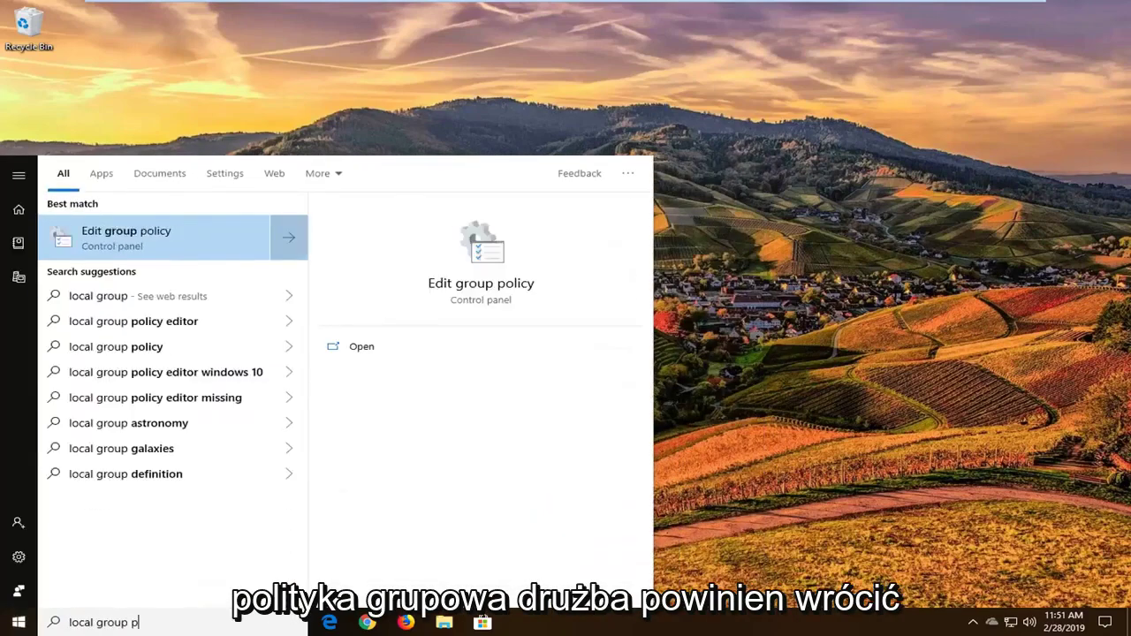
type("olicy")
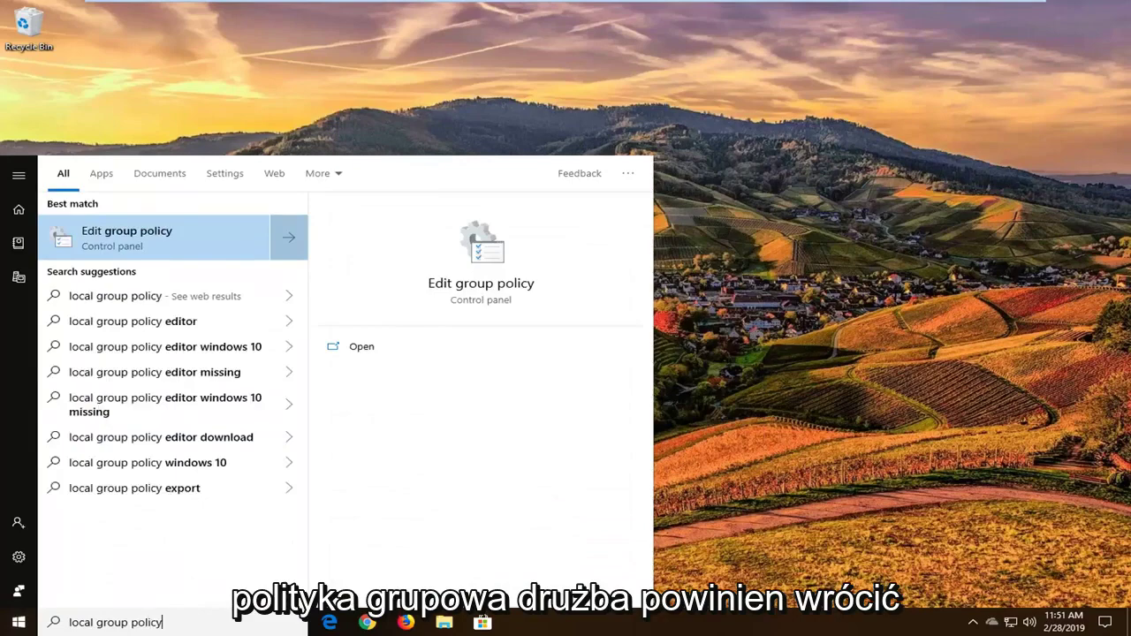
left_click(147, 240)
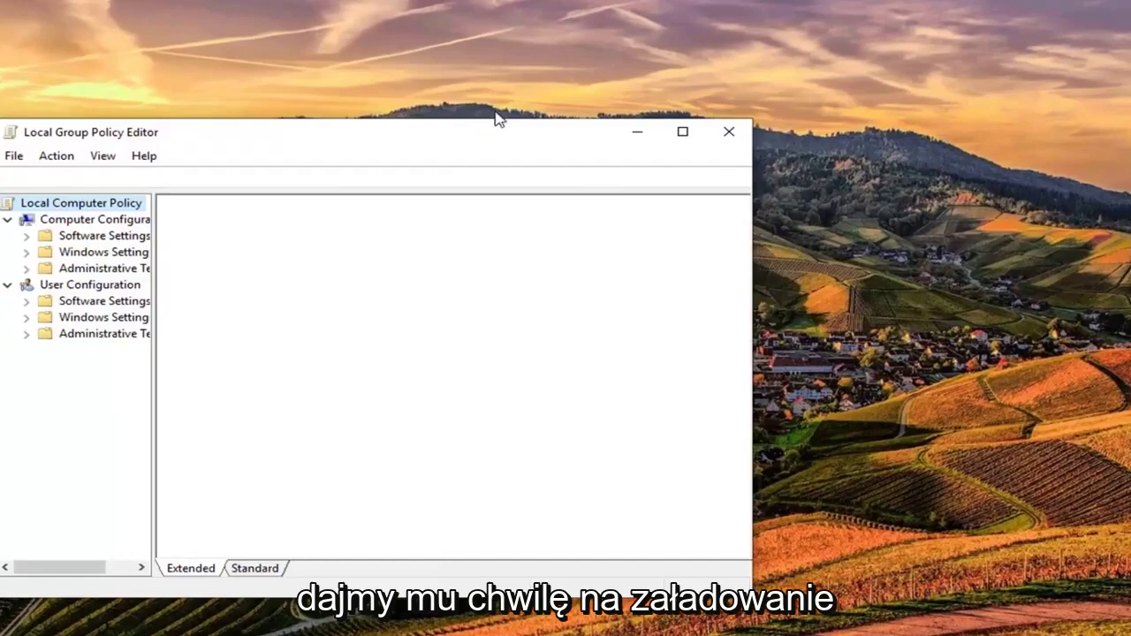
Enlarge the editor window, widen the tree pane, and collapse User Configuration.
left_click_drag(786, 548, 980, 630)
left_click_drag(433, 105, 490, 54)
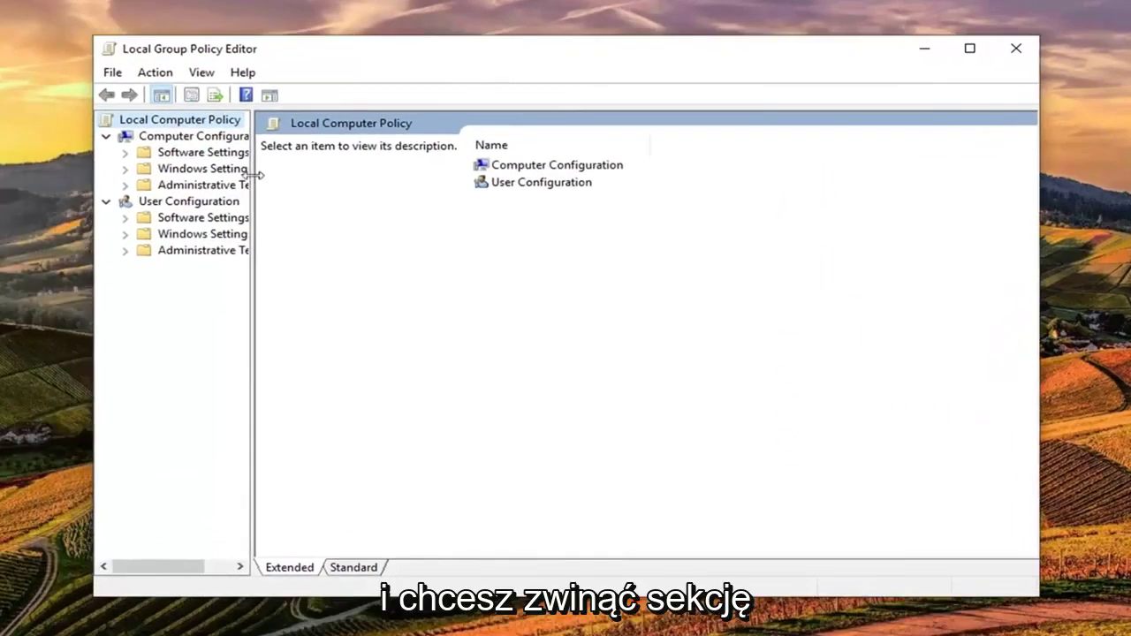
left_click_drag(254, 175, 412, 177)
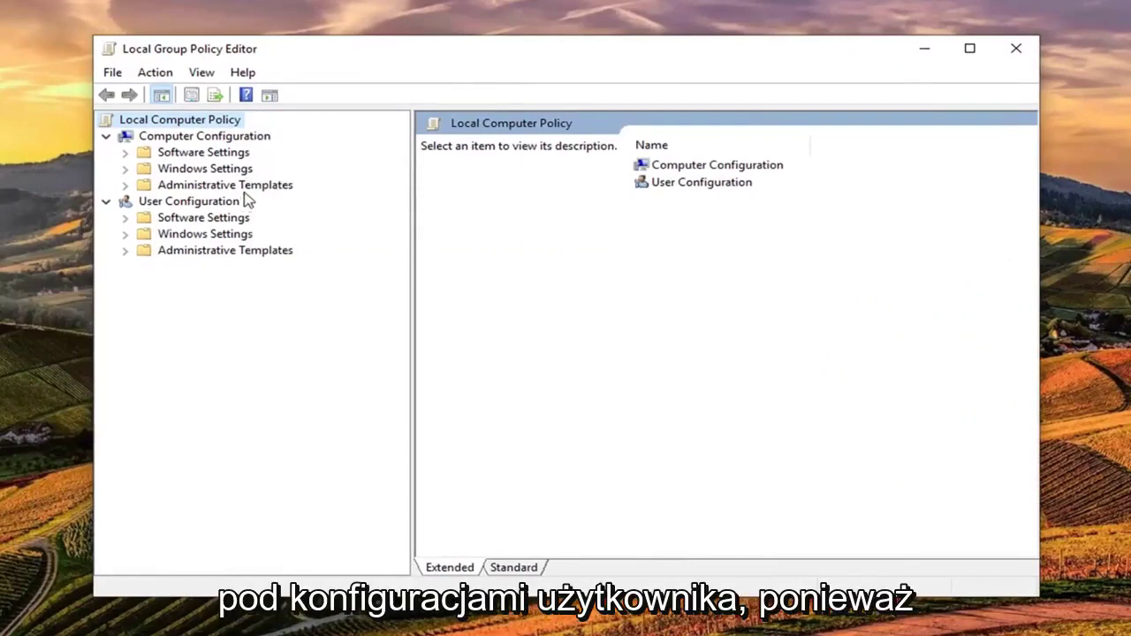
left_click(173, 202)
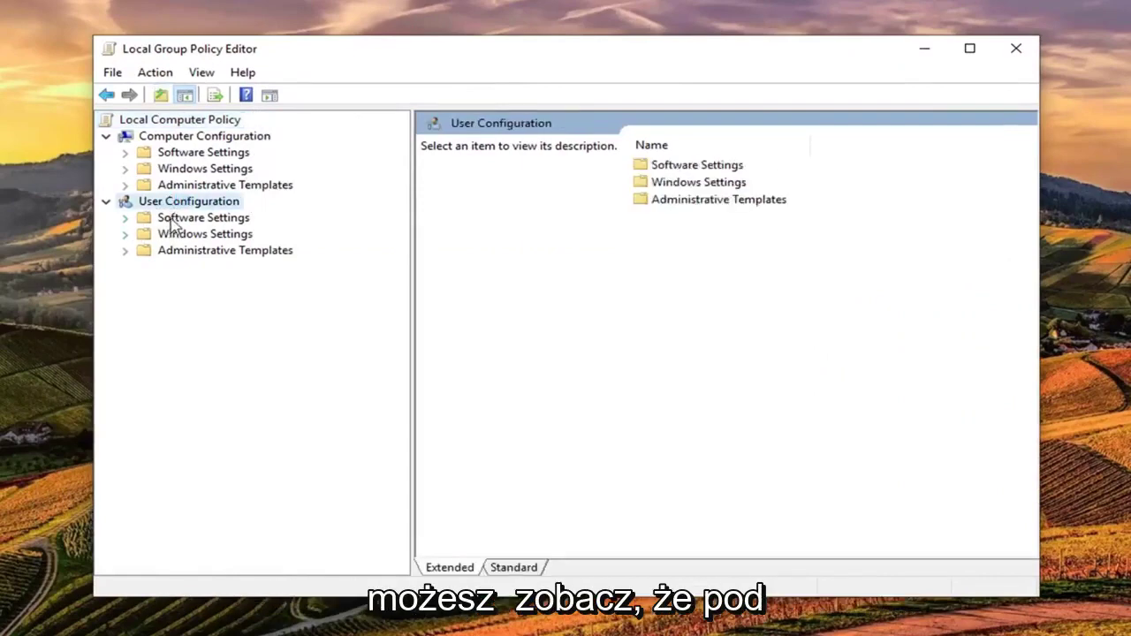
left_click(173, 219)
left_click(175, 153)
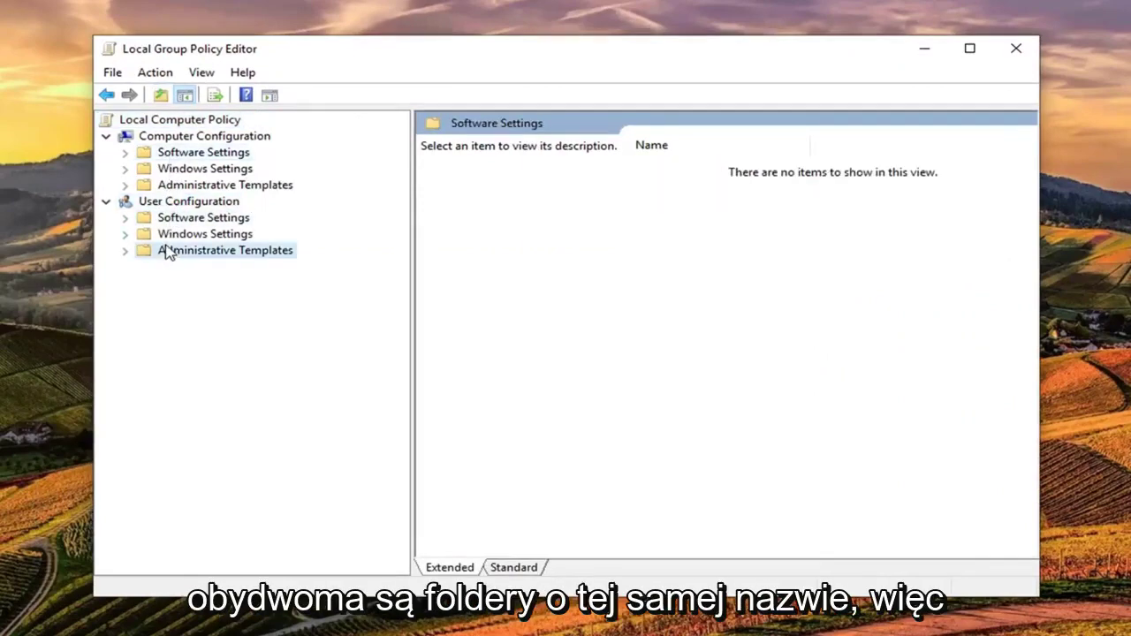
left_click(168, 252)
left_click(176, 184)
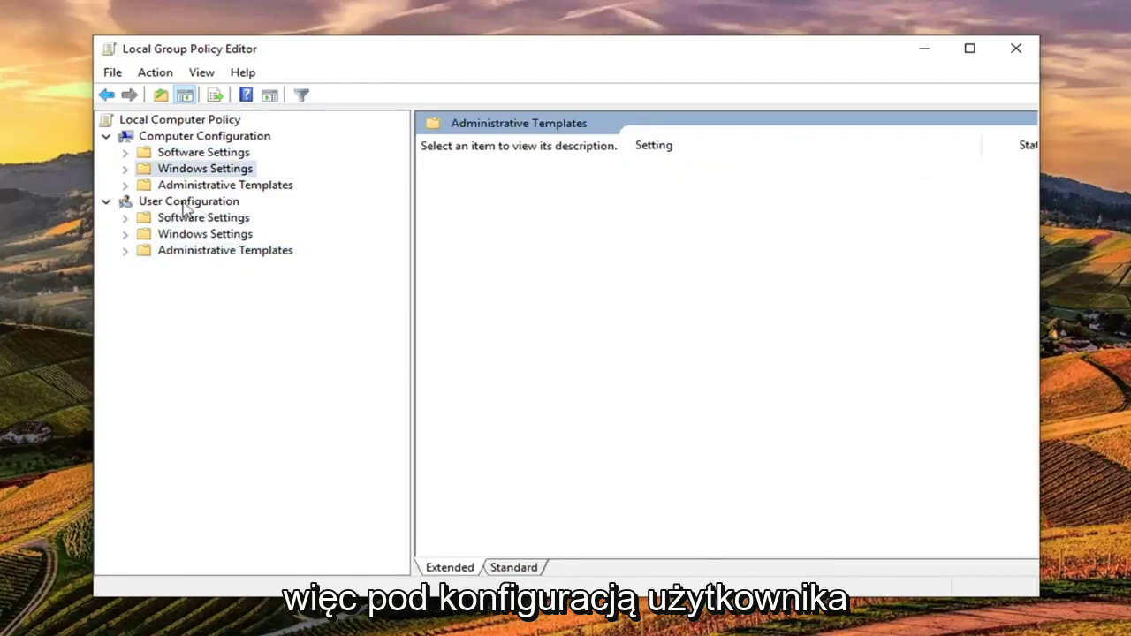
left_click(106, 202)
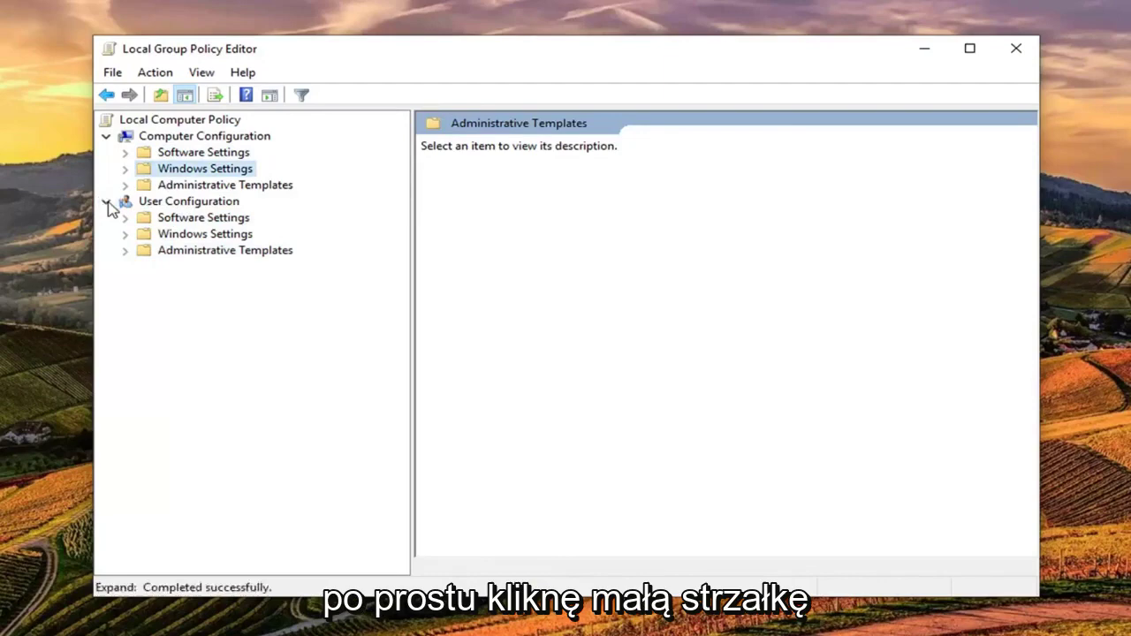
left_click(107, 202)
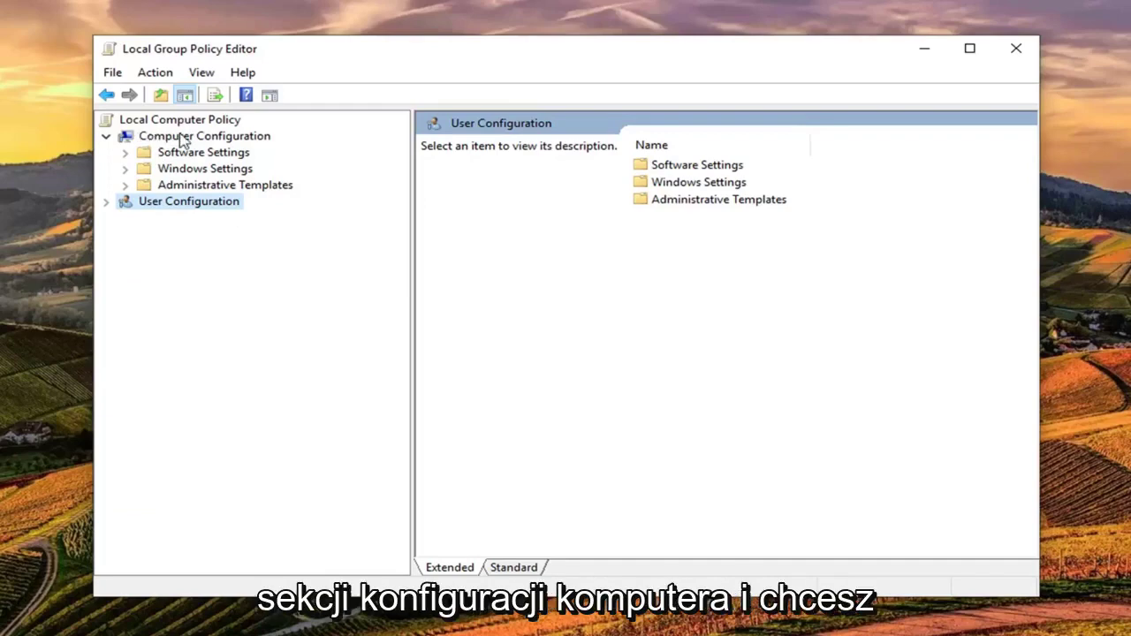
Expand Administrative Templates > System and select the Credentials Delegation folder.
left_click(197, 187)
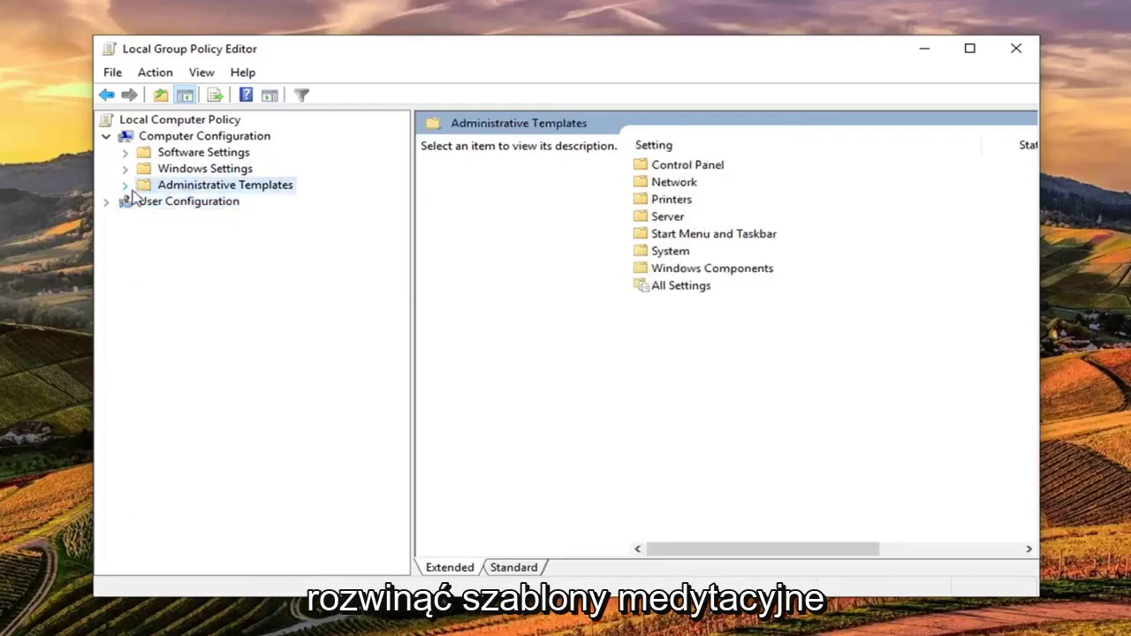
left_click(126, 186)
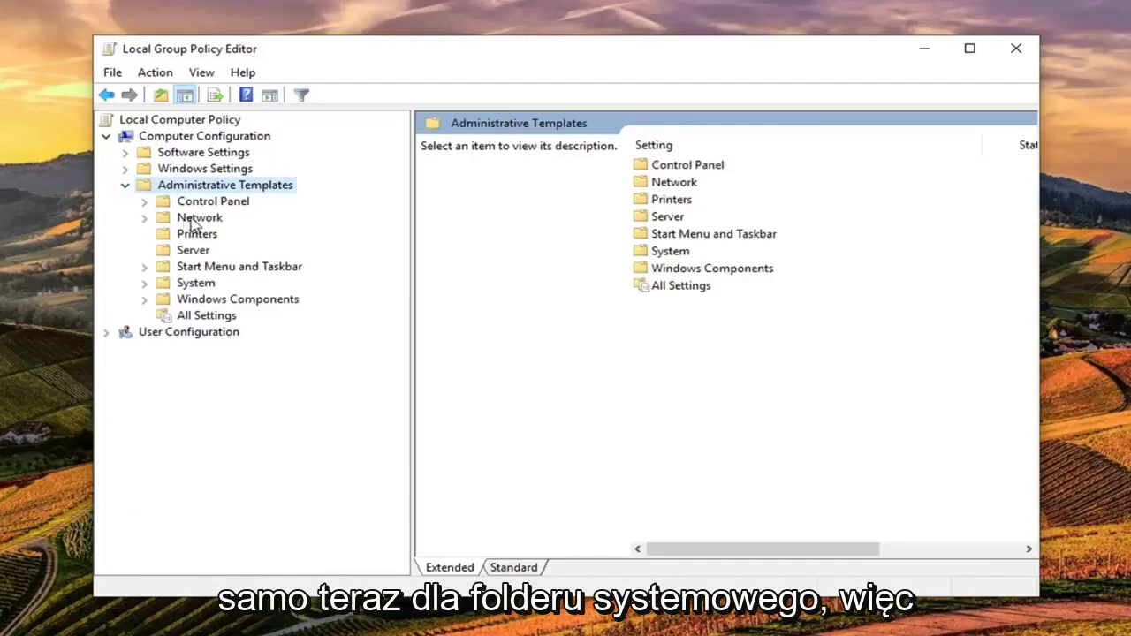
left_click(181, 286)
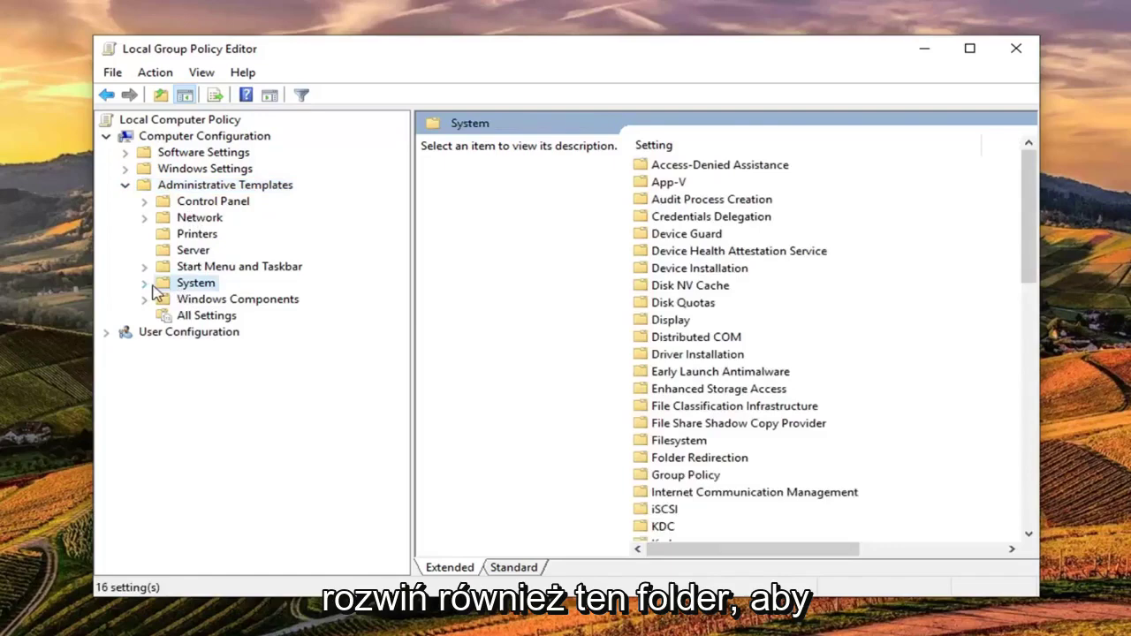
left_click(144, 284)
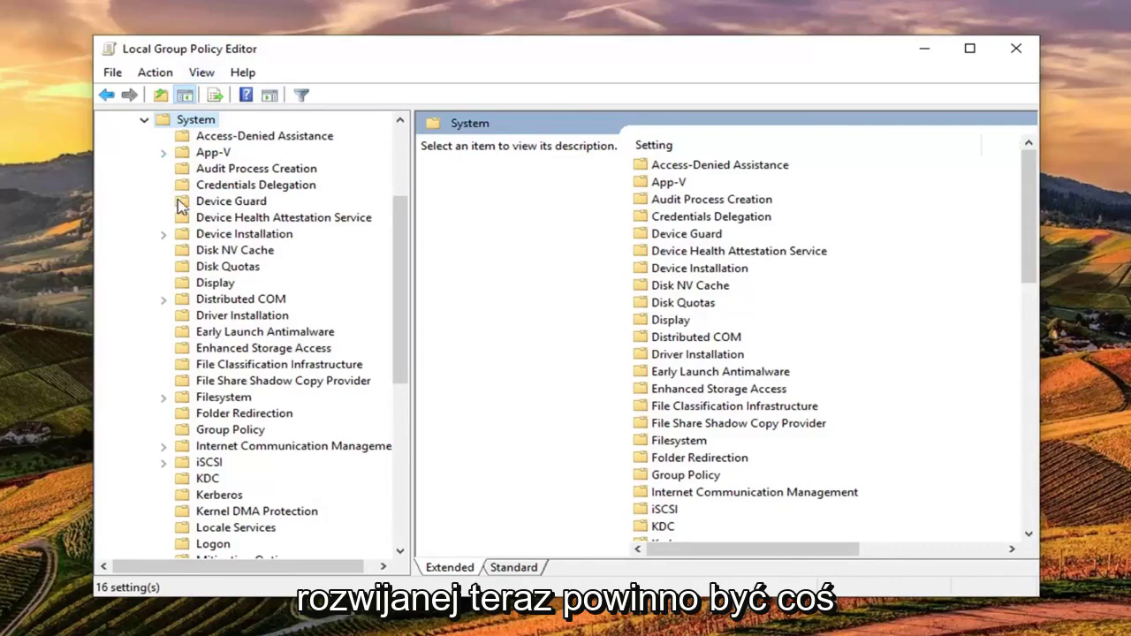
left_click(237, 188)
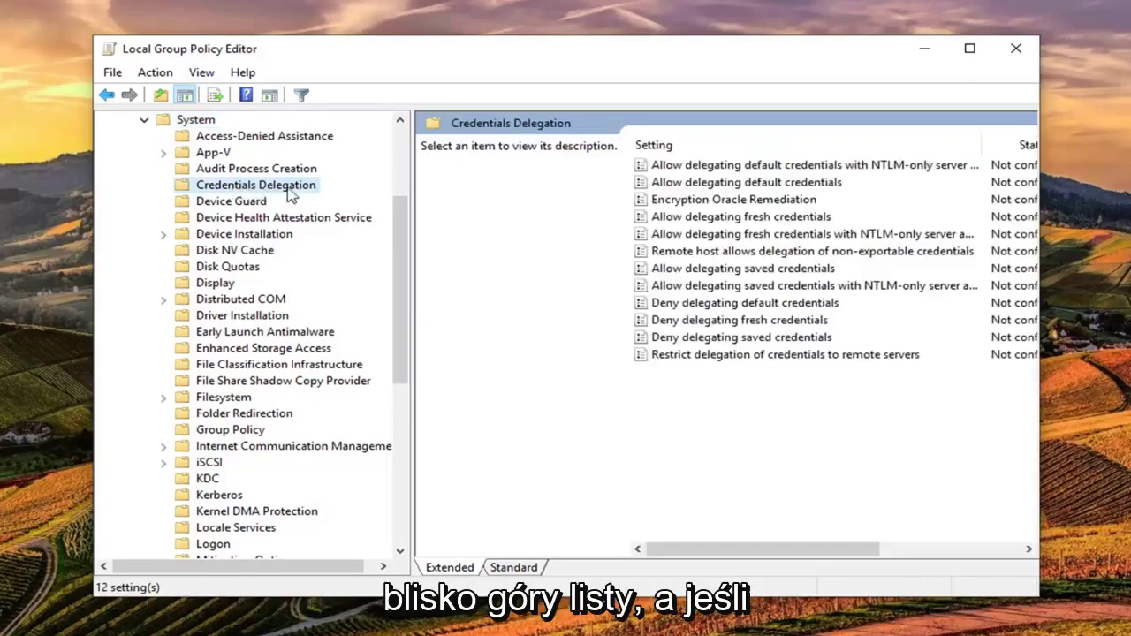
Set 'Restrict delegation of credentials to remote servers' to Disabled and apply it.
left_click_drag(1044, 602, 1090, 606)
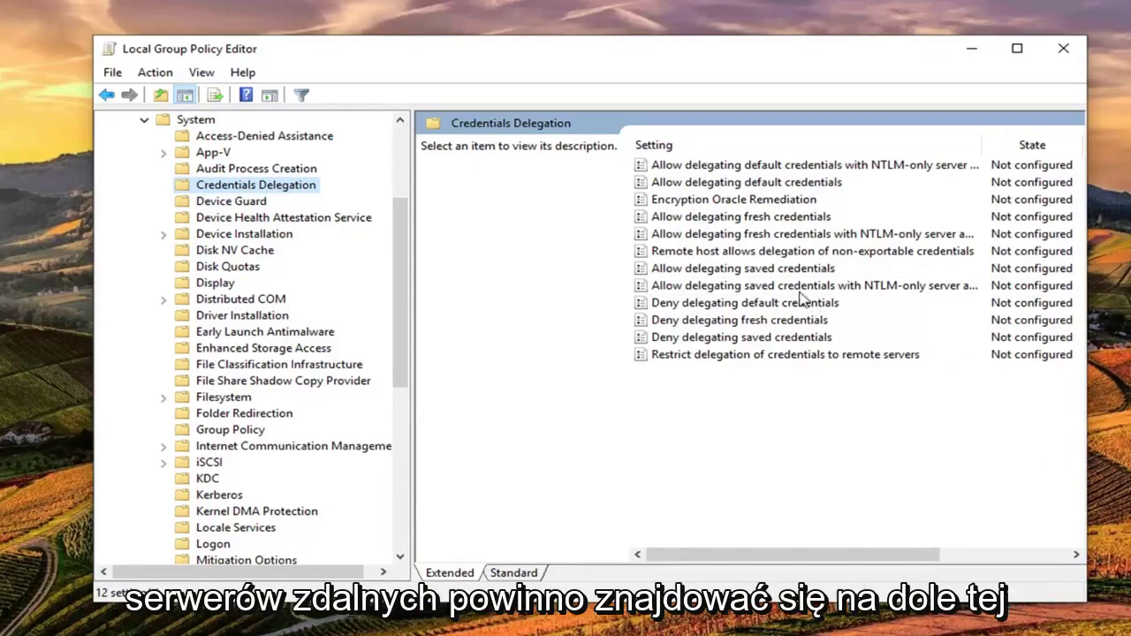
left_click(745, 358)
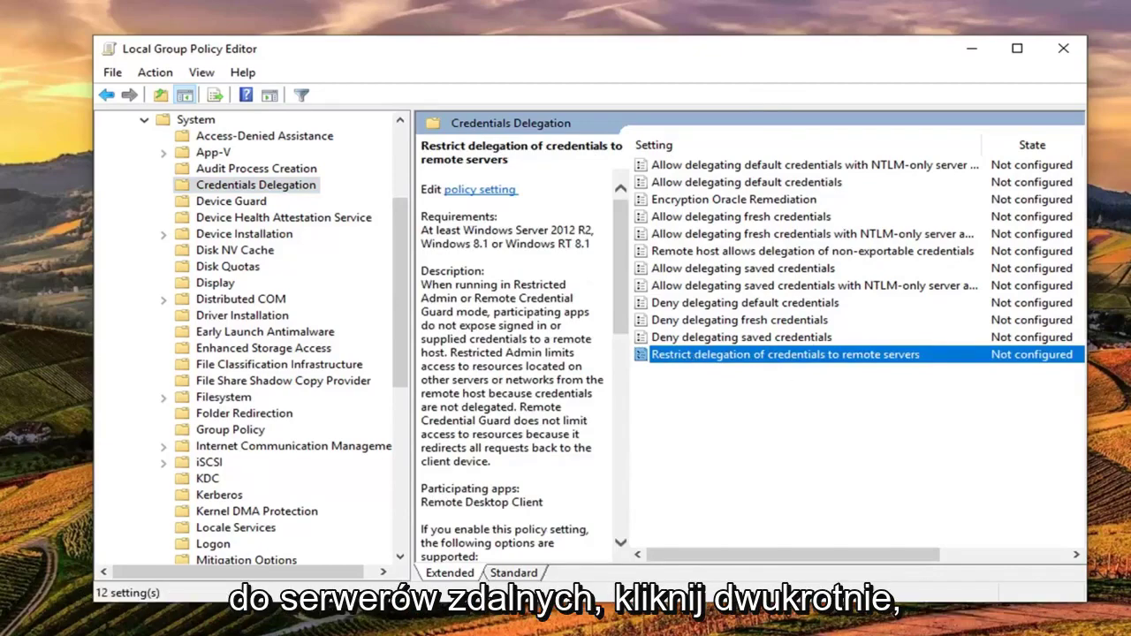
double_click(769, 354)
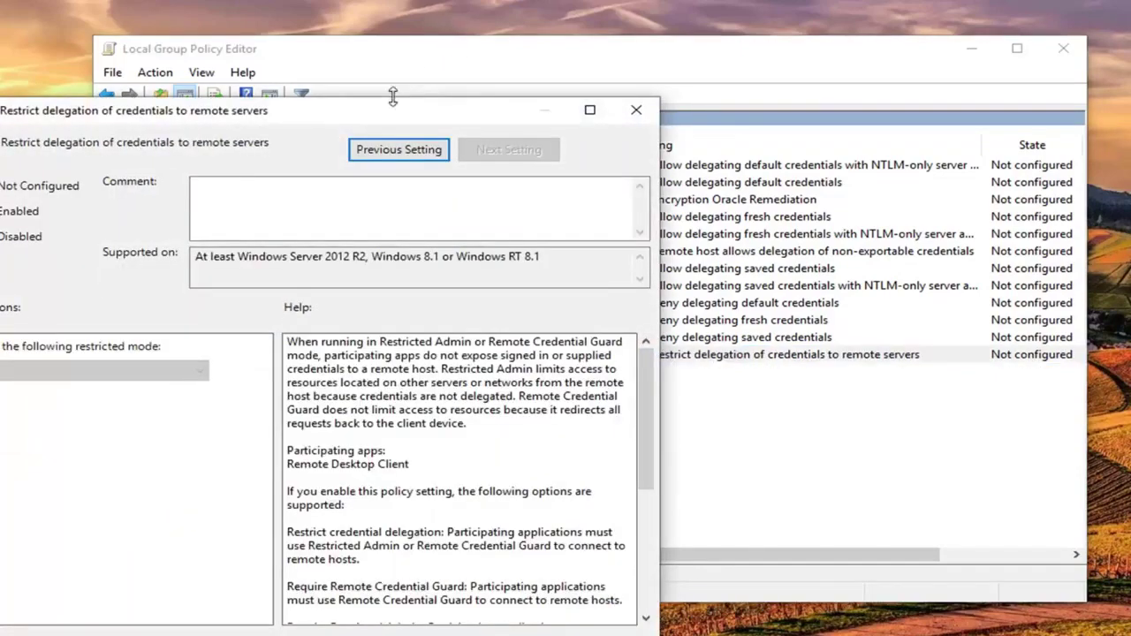
left_click_drag(392, 96, 736, 56)
left_click(332, 173)
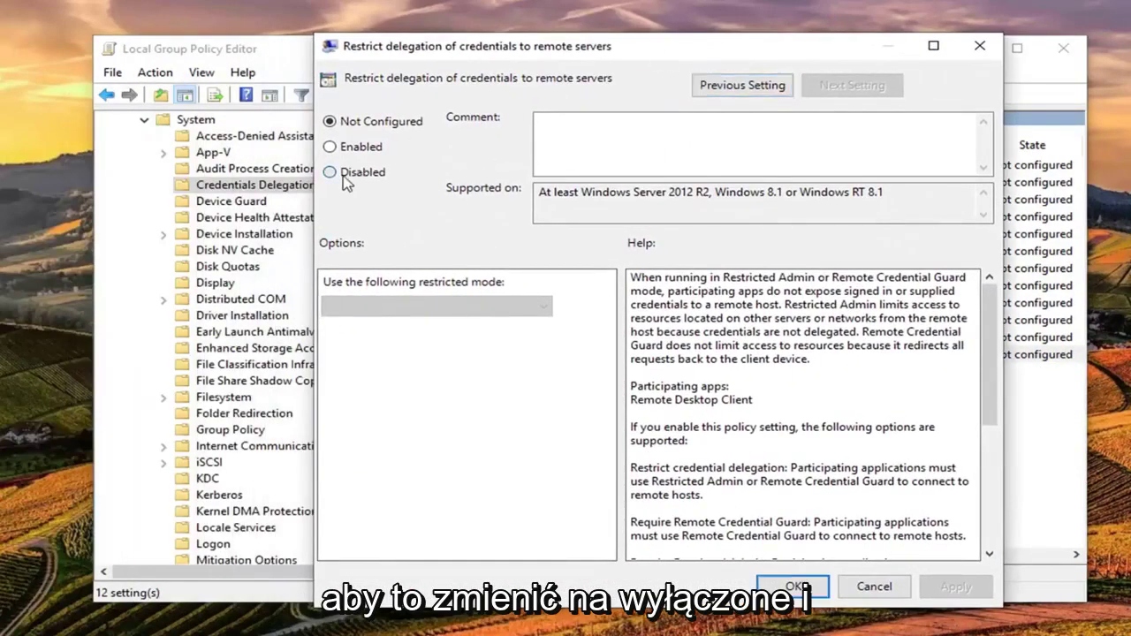
left_click(956, 587)
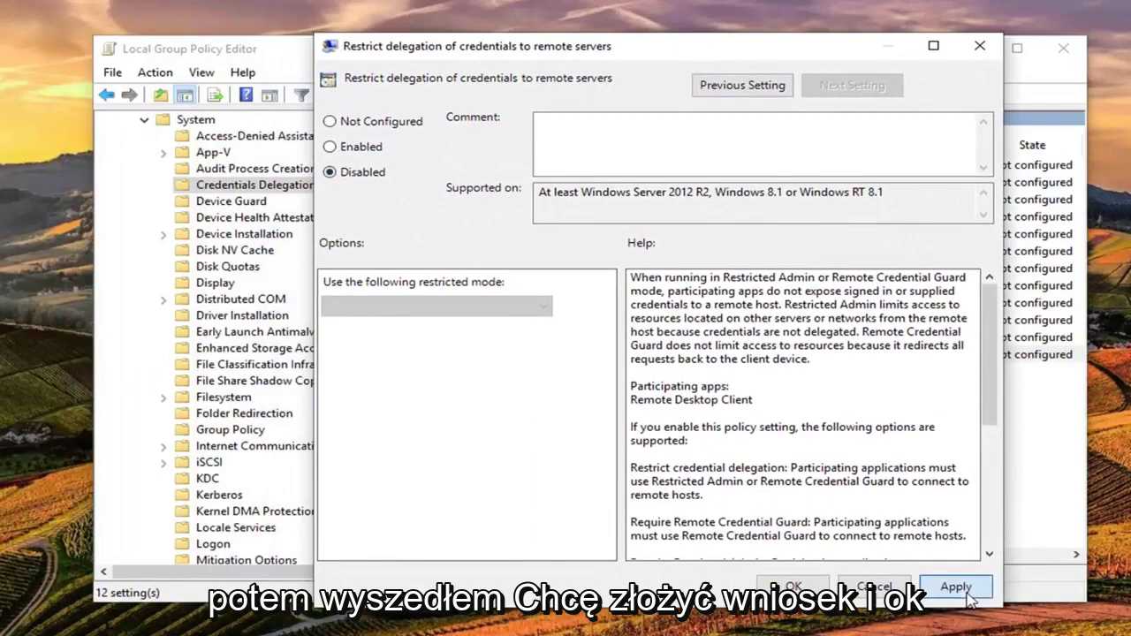
left_click(793, 587)
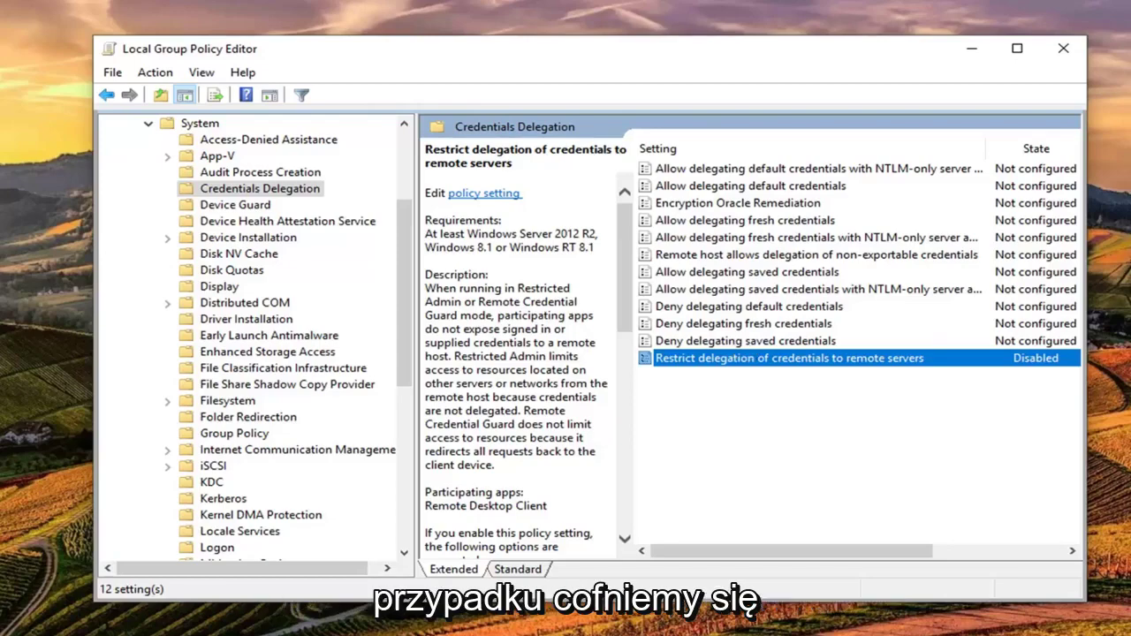
Collapse System and Administrative Templates, then expand Windows Settings > Security Settings > Local Policies.
scroll(406, 292, "up", 3)
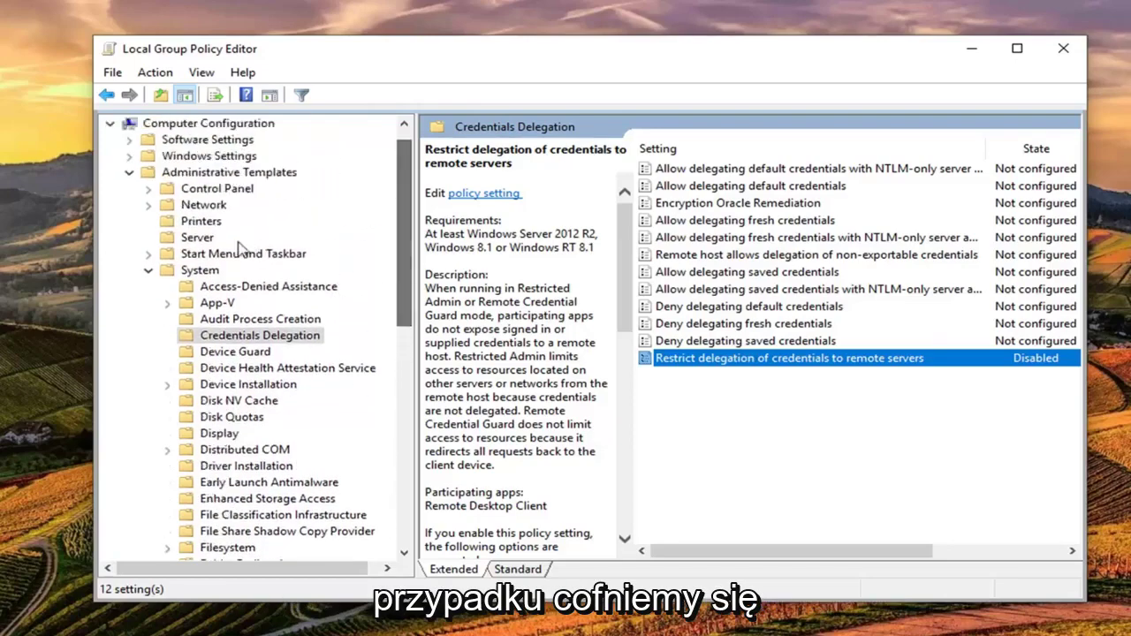
left_click(148, 270)
left_click(129, 187)
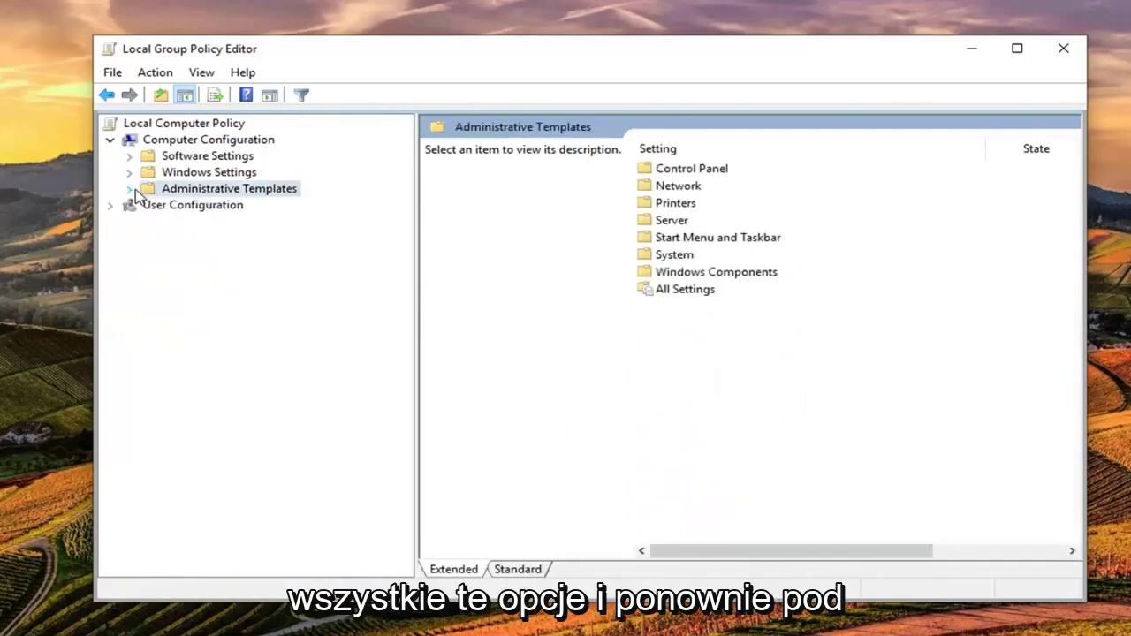
left_click(177, 142)
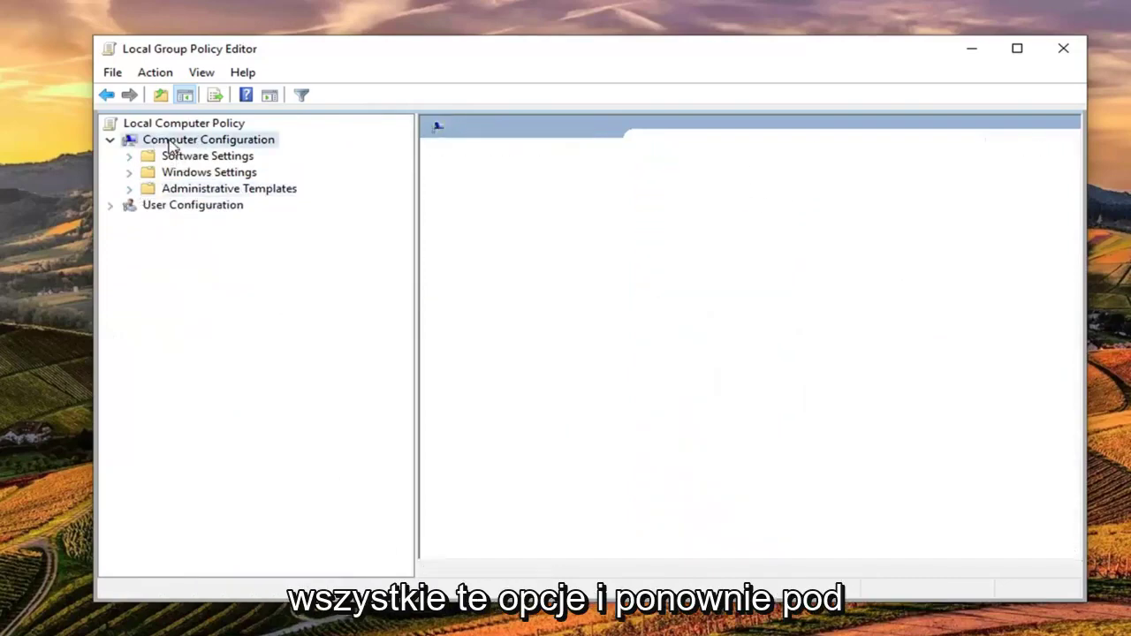
left_click(168, 174)
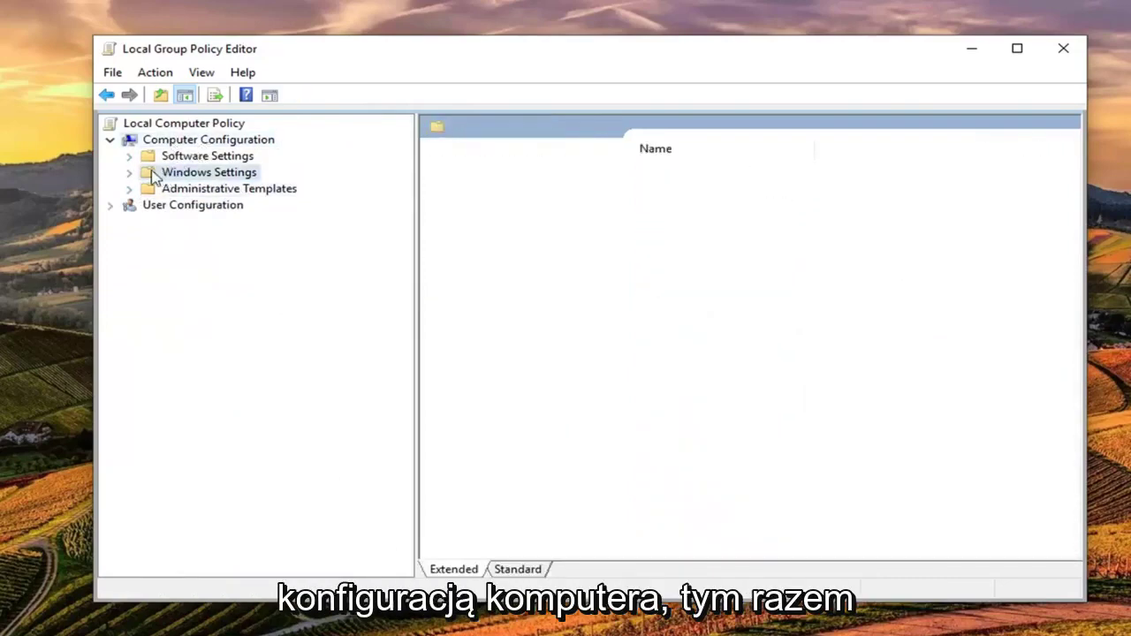
left_click(131, 174)
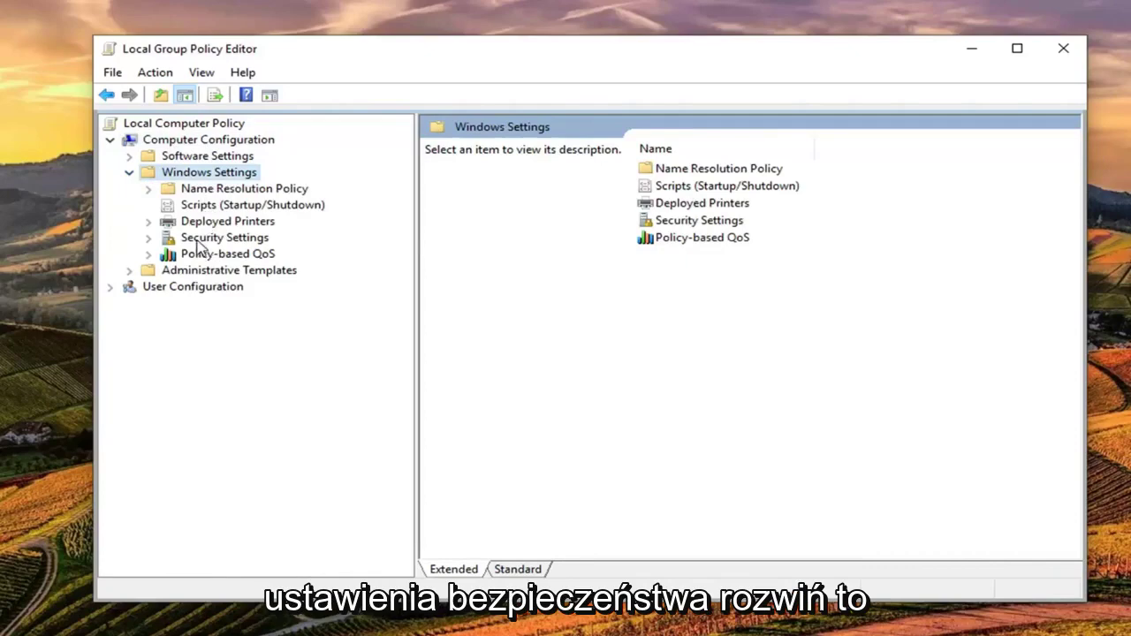
left_click(197, 241)
left_click(150, 239)
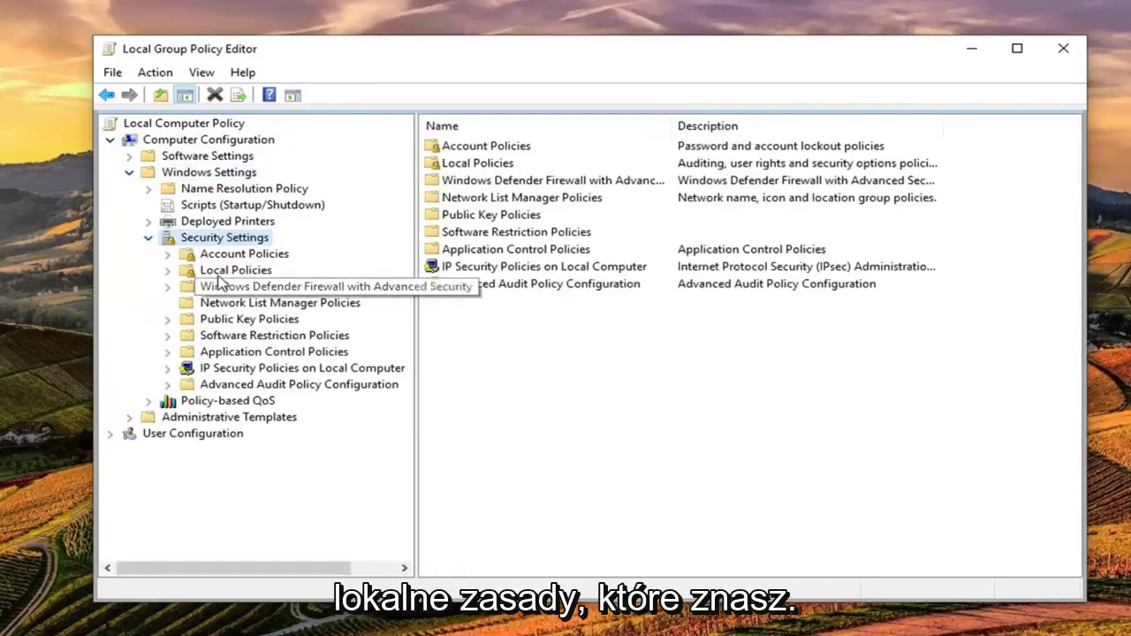
left_click(167, 273)
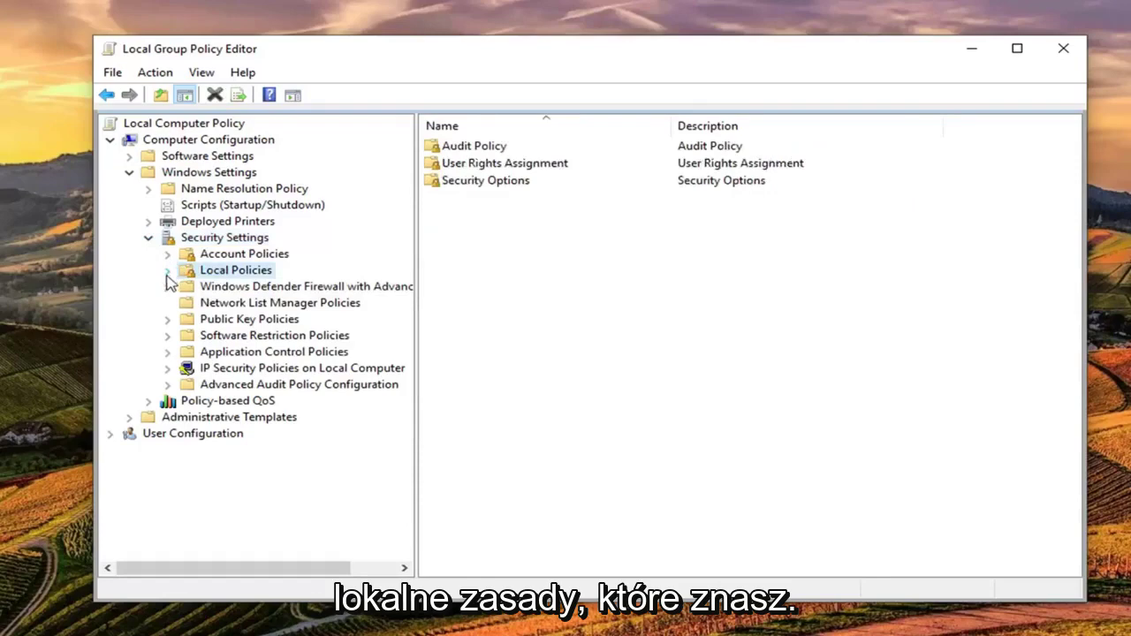
left_click(168, 272)
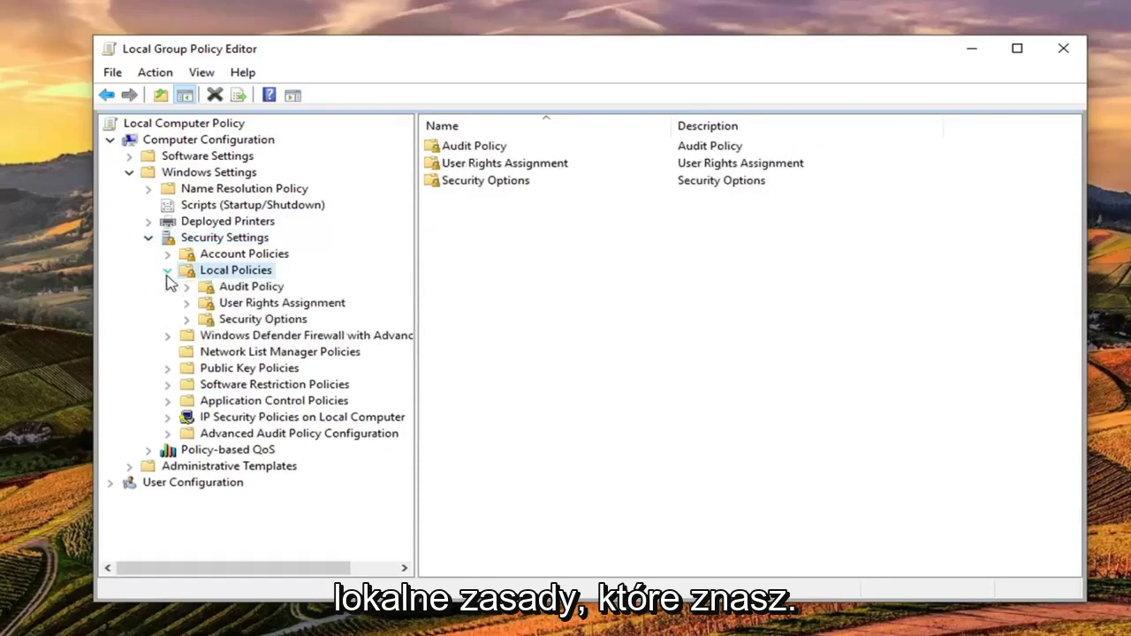
List Security Options and select the blank passwords console logon policy, widening the Policy column.
left_click(241, 321)
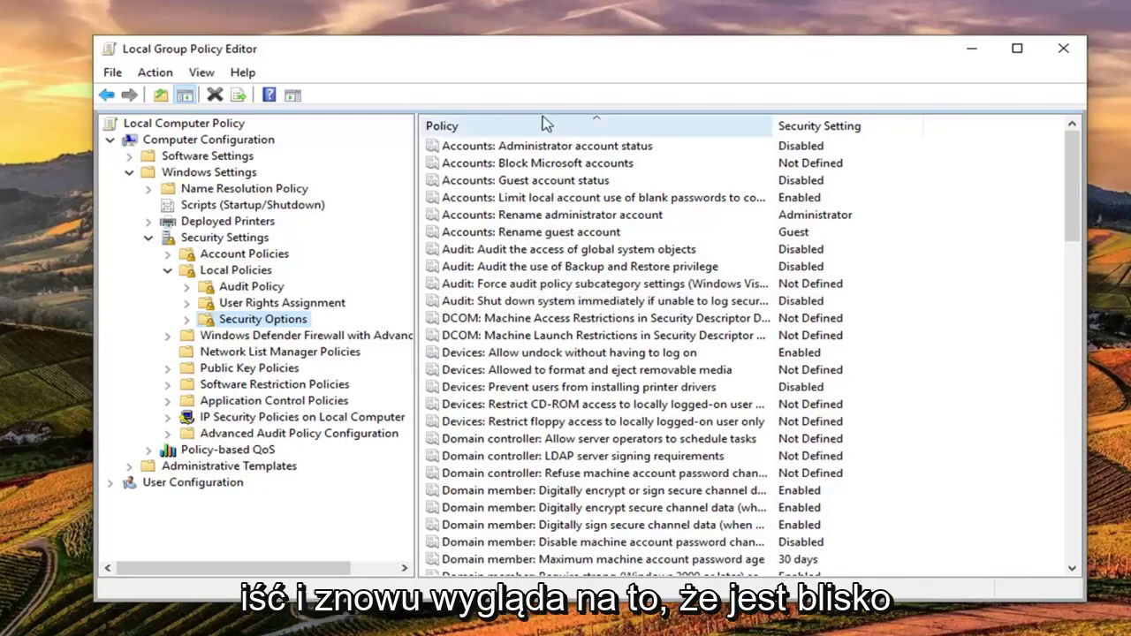
left_click(541, 201)
left_click_drag(775, 124, 919, 124)
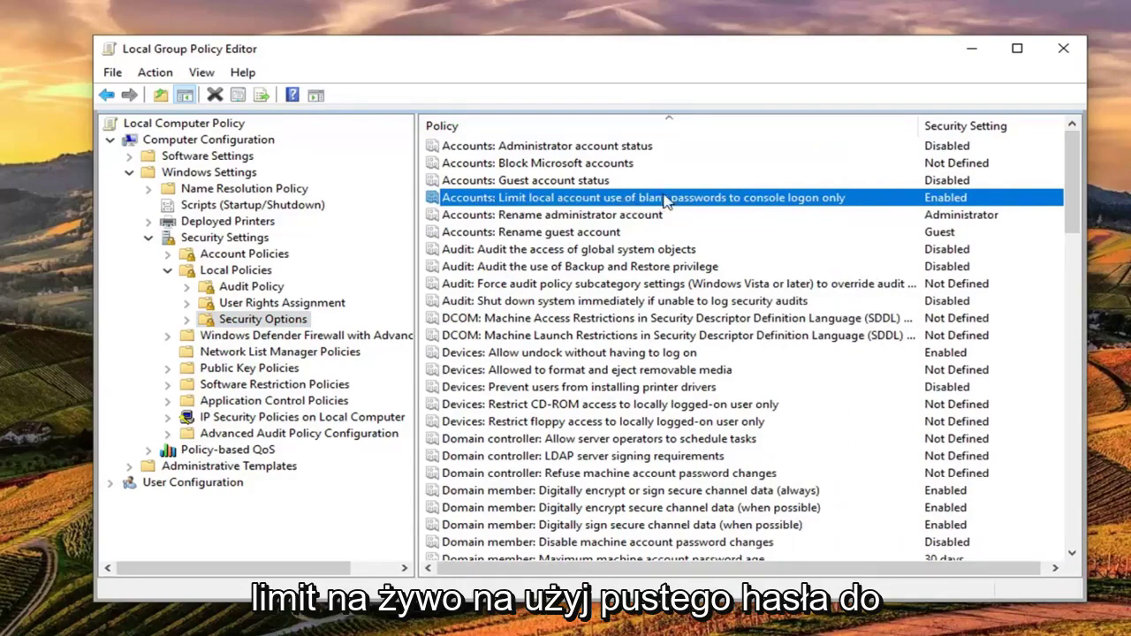
Set 'Accounts: Limit local account use of blank passwords to console logon only' to Disabled.
double_click(798, 199)
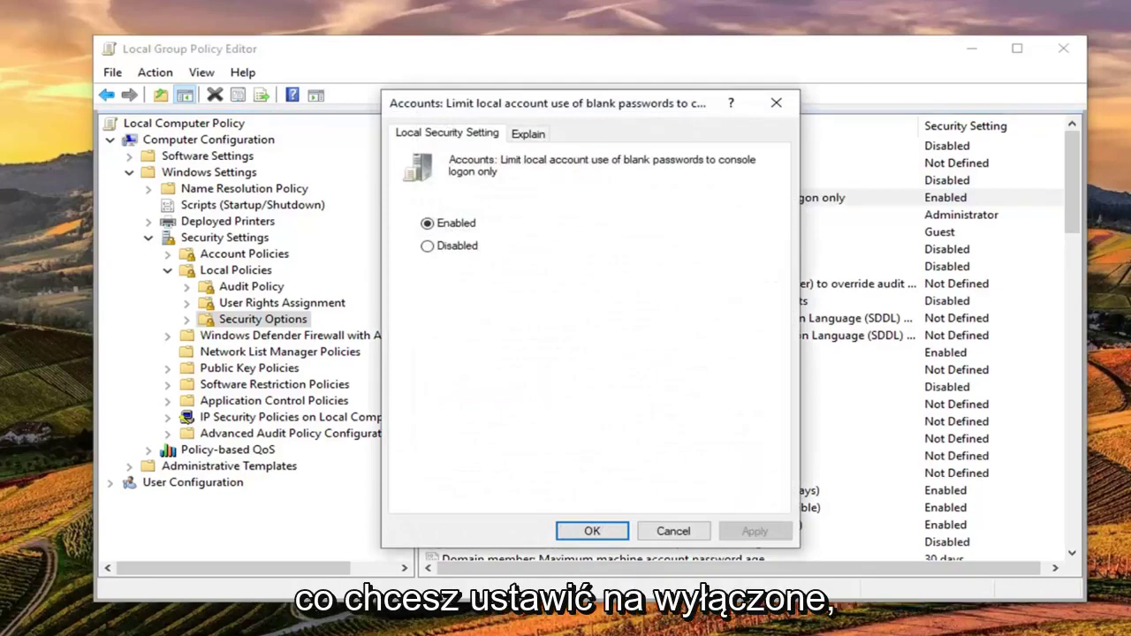
left_click(428, 246)
left_click(757, 535)
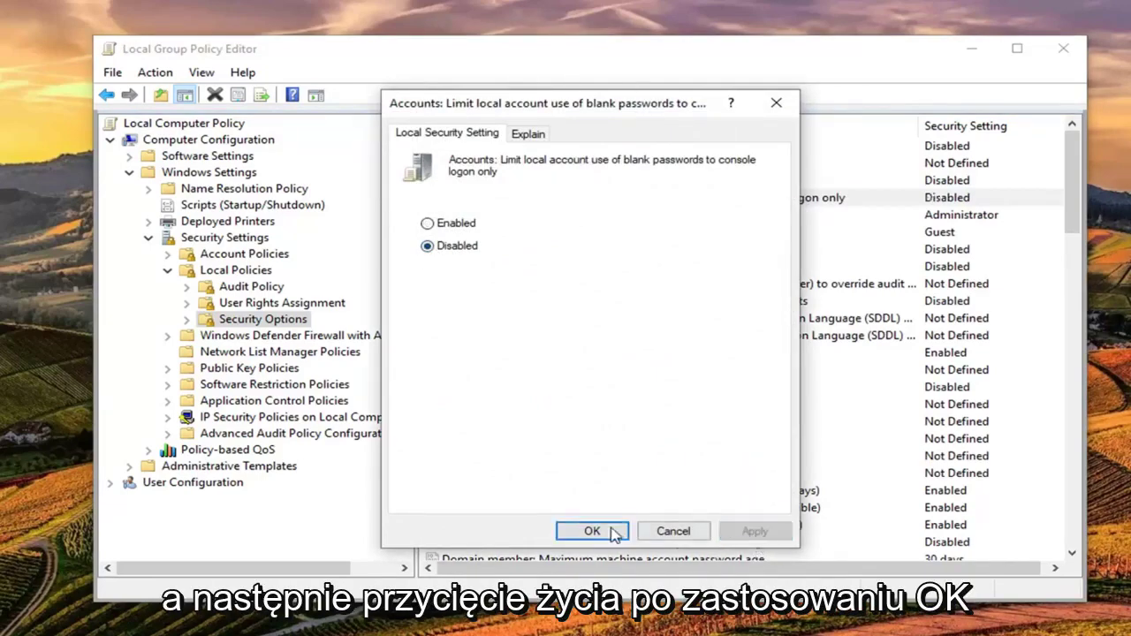
left_click(590, 531)
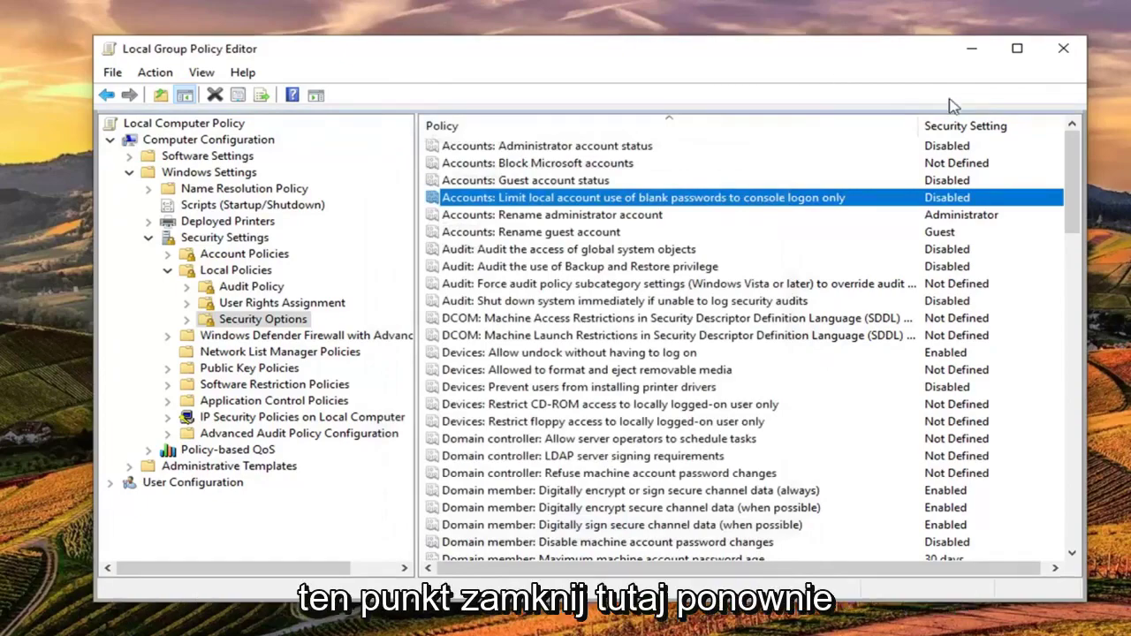